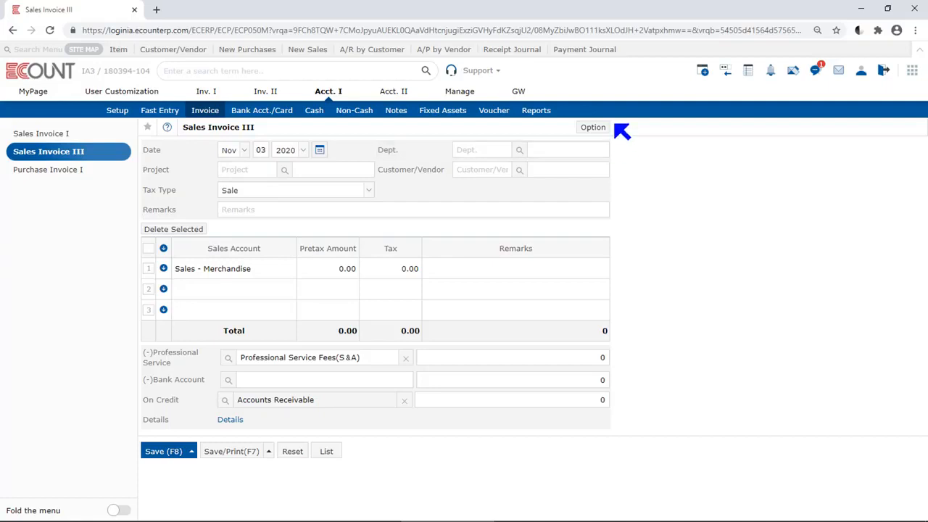
Open the invoice's account settings and switch Cost of Sales to Use, then back to Do Not Use
{"action": "left_click", "coordinate": [593, 129]}
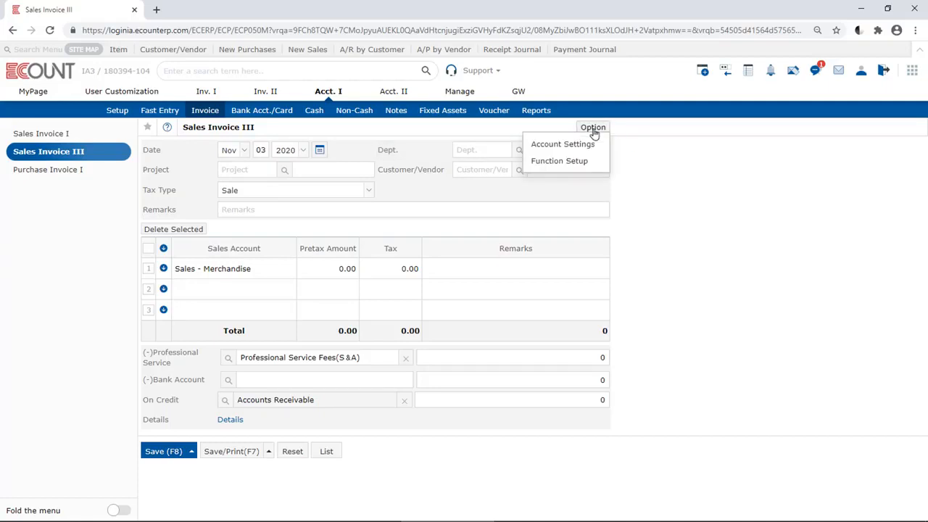
{"action": "left_click", "coordinate": [587, 149]}
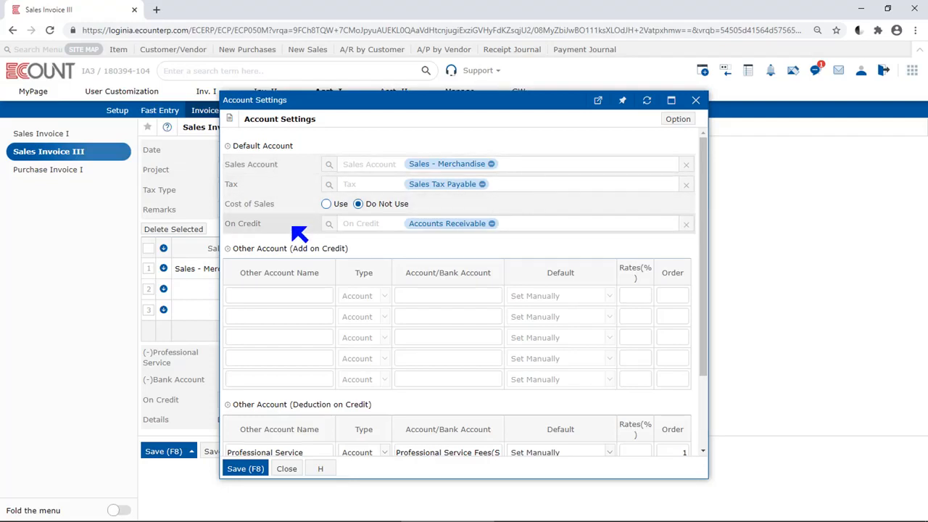
{"action": "left_click", "coordinate": [327, 203]}
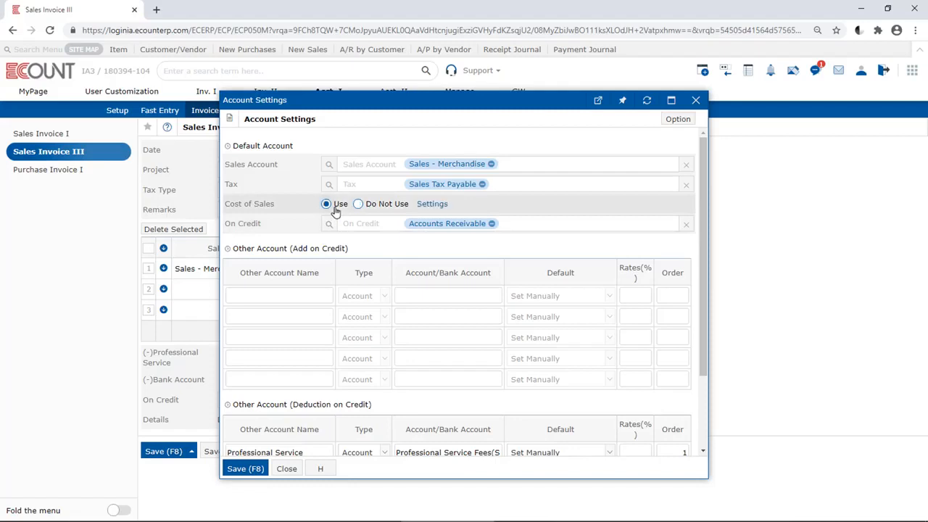
{"action": "left_click", "coordinate": [359, 205]}
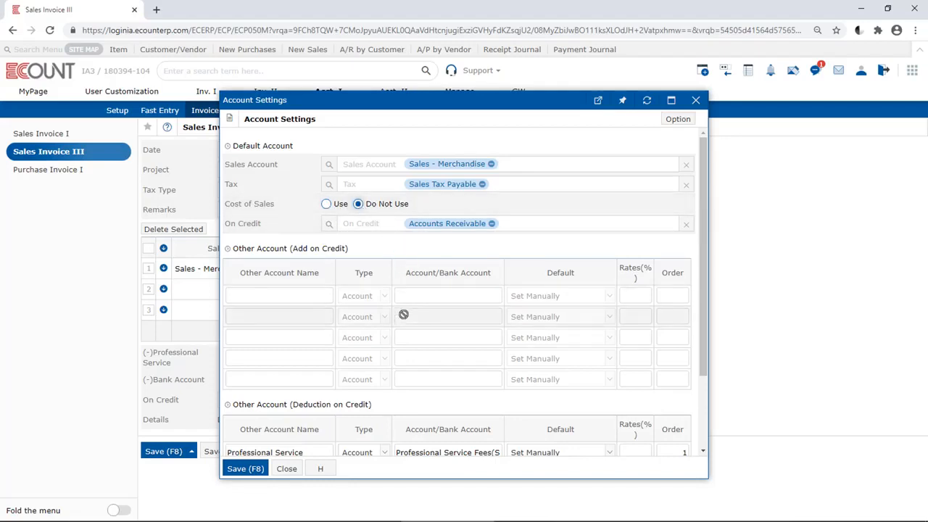
Add an Accounts Payable row under the deduction-on-credit other accounts
{"action": "scroll", "coordinate": [403, 315], "scroll_direction": "down", "scroll_amount": 2}
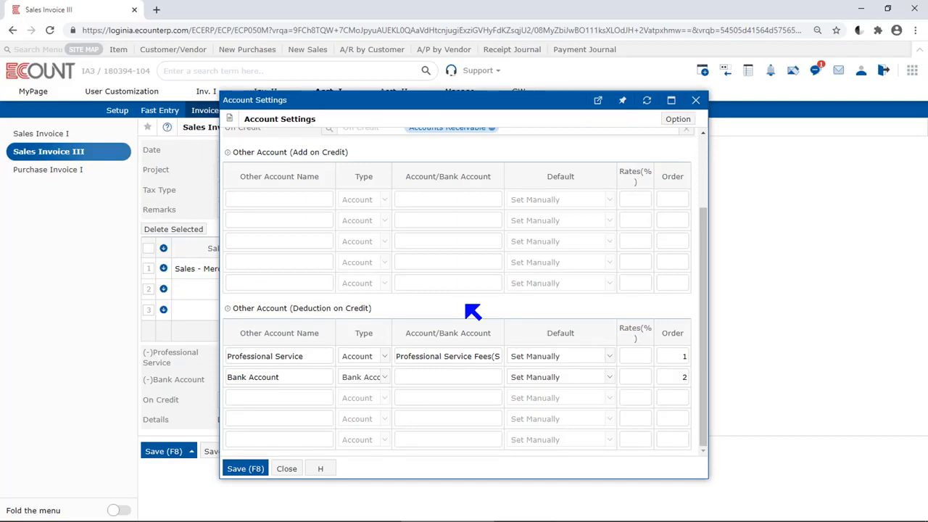
{"action": "left_click_drag", "start_coordinate": [706, 477], "coordinate": [795, 512]}
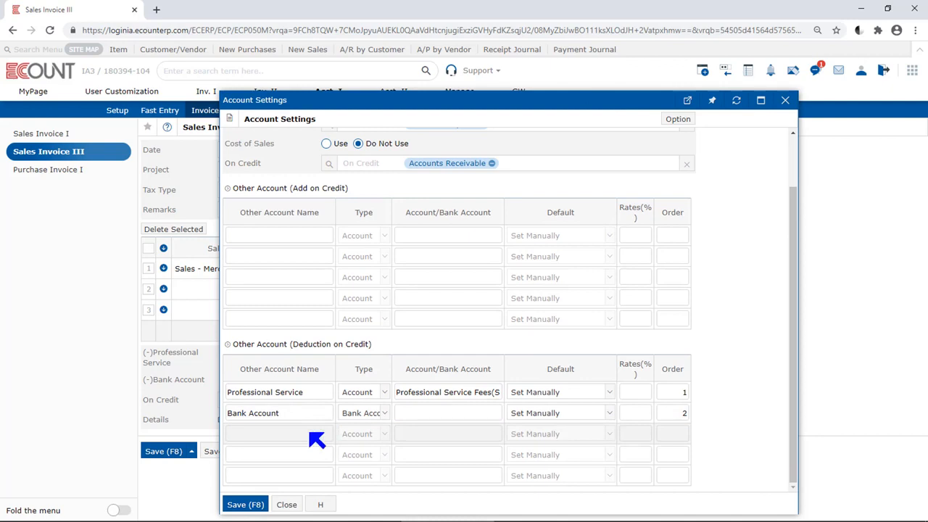
{"action": "left_click", "coordinate": [312, 435]}
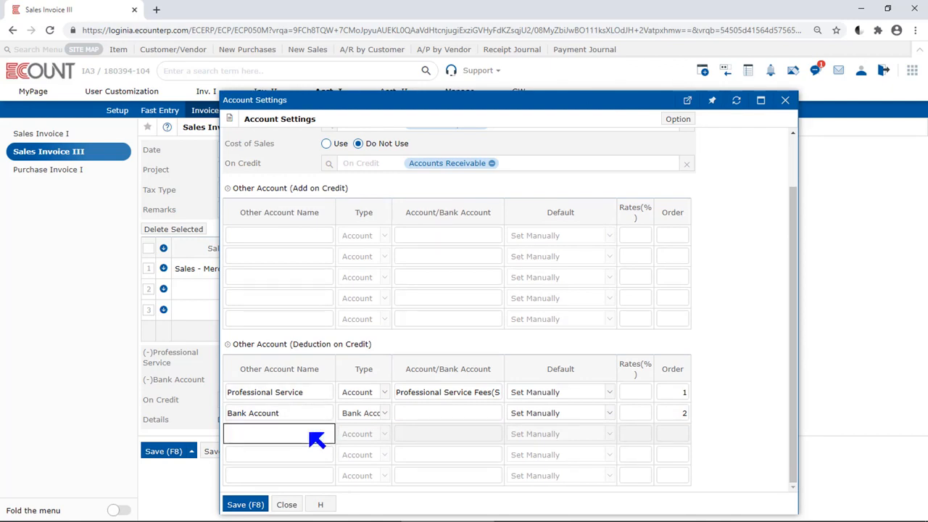
{"action": "type", "text": "Accounts Payable"}
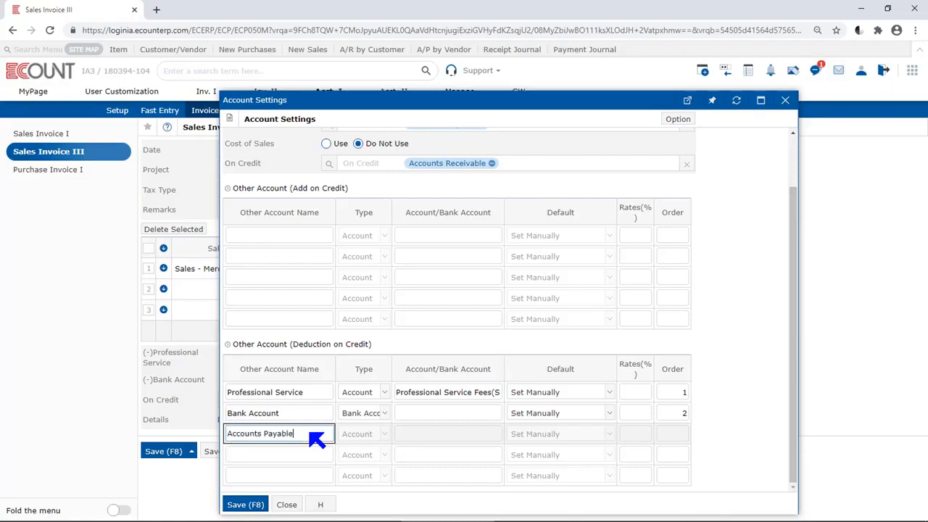
{"action": "key", "text": "Tab"}
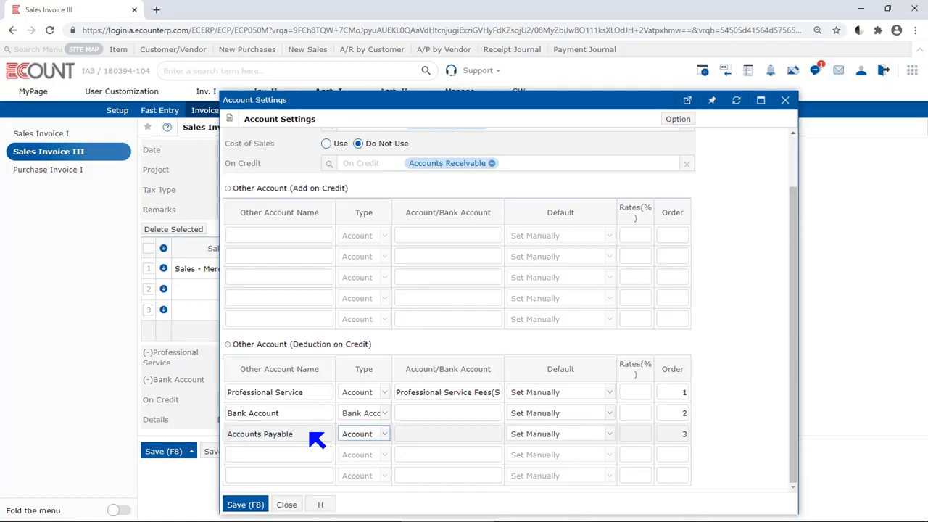
{"action": "left_click", "coordinate": [372, 438]}
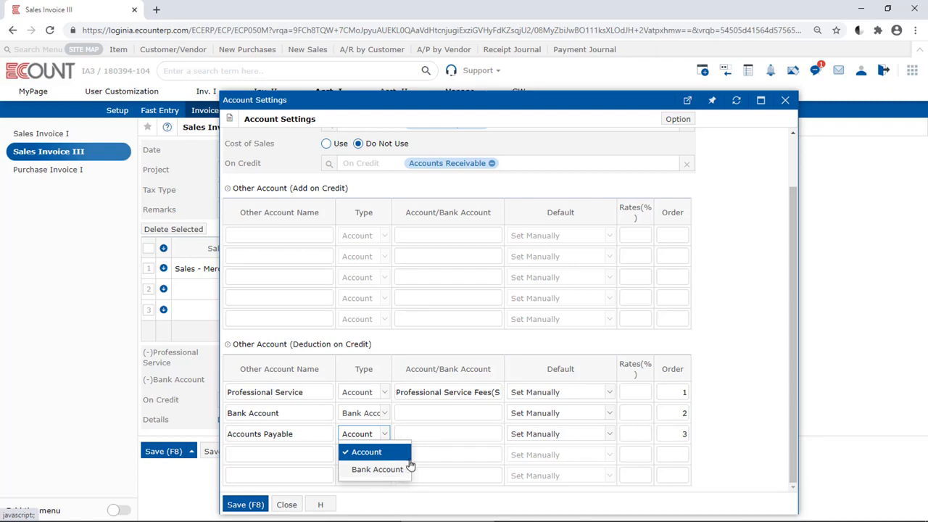
{"action": "left_click", "coordinate": [402, 457]}
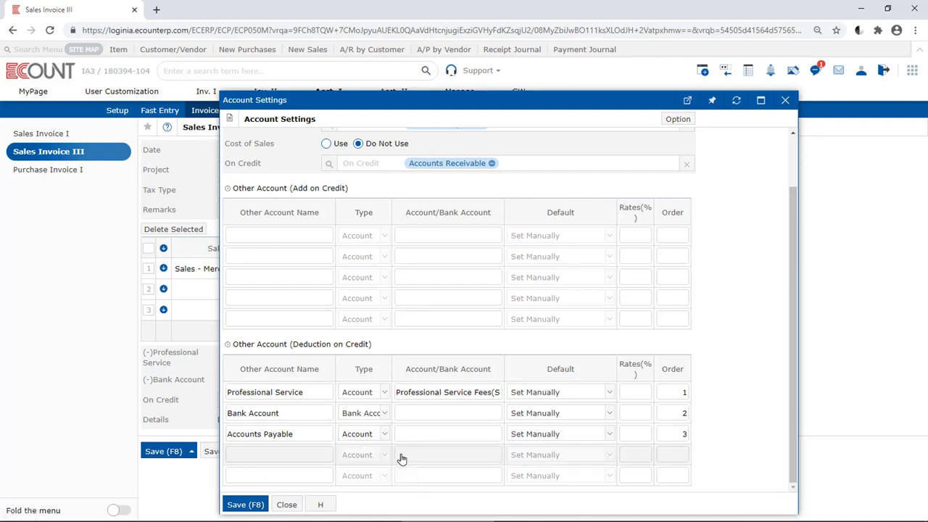
{"action": "left_click", "coordinate": [380, 437]}
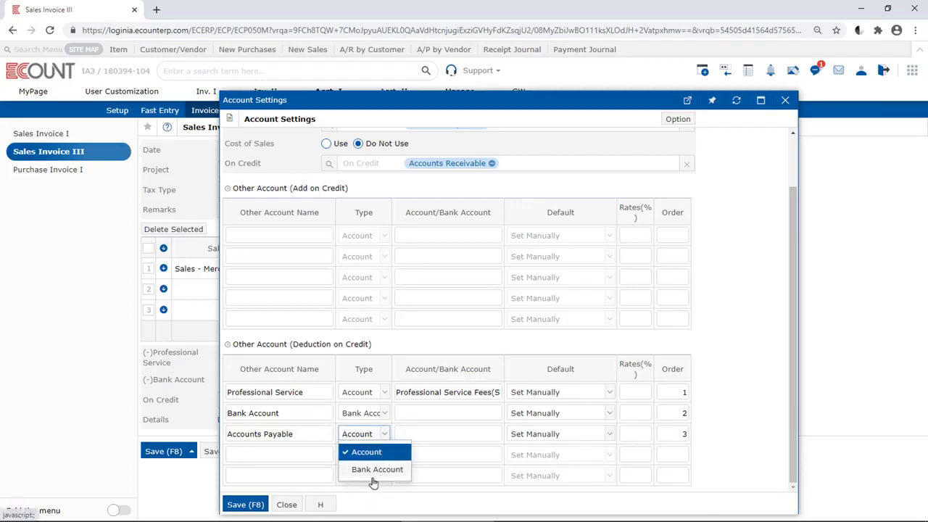
{"action": "left_click", "coordinate": [377, 458]}
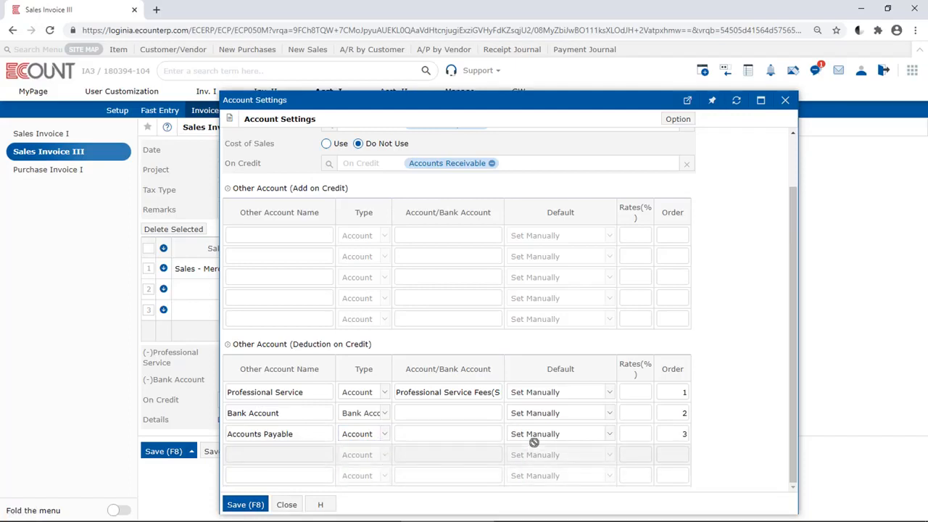
{"action": "left_click", "coordinate": [511, 414]}
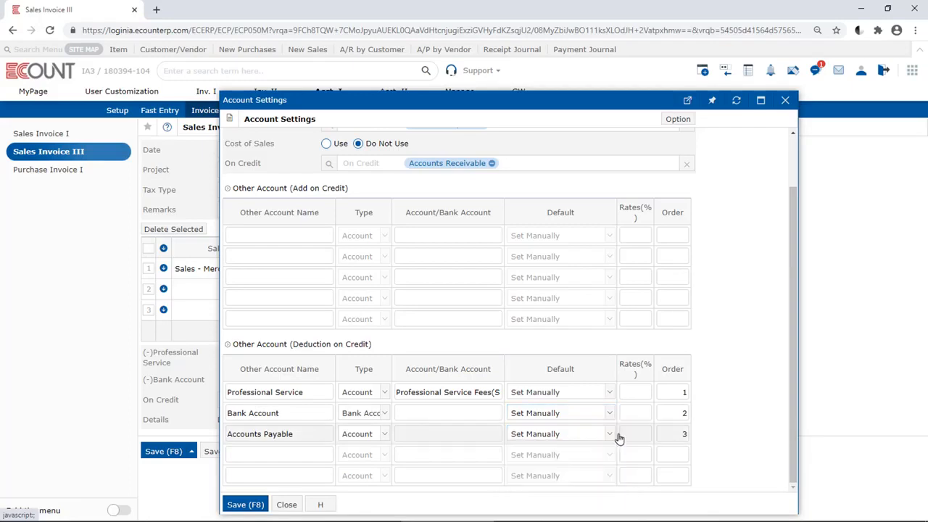
{"action": "left_click", "coordinate": [618, 438]}
Assign Public Bank to the Bank Account row and account 2510, Accounts Payable, to the Accounts Payable row
{"action": "left_click", "coordinate": [463, 414]}
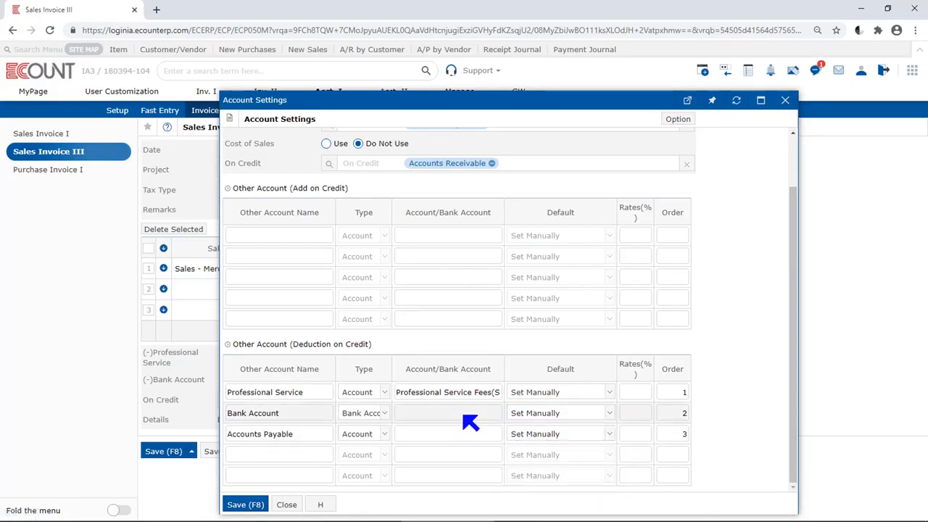
{"action": "type", "text": "pub"}
{"action": "key", "text": "Return"}
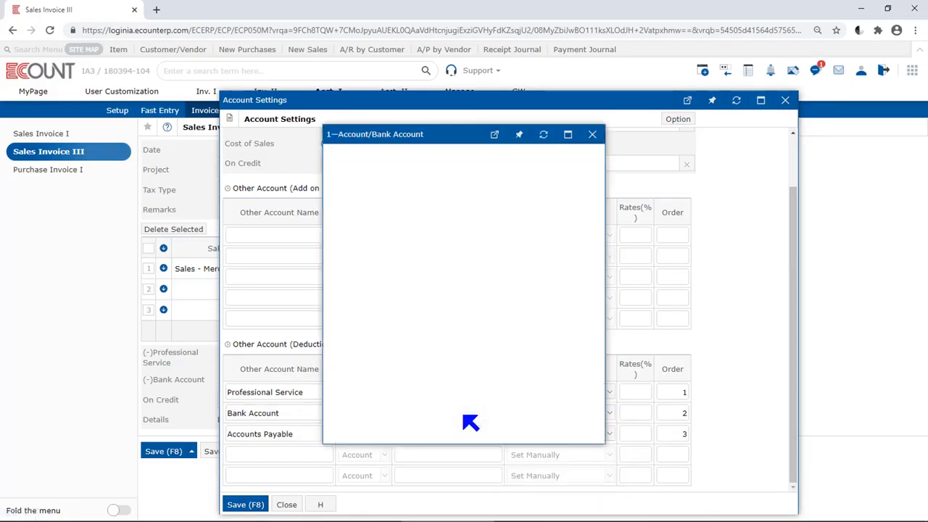
{"action": "key", "text": "Return"}
{"action": "left_click", "coordinate": [462, 435]}
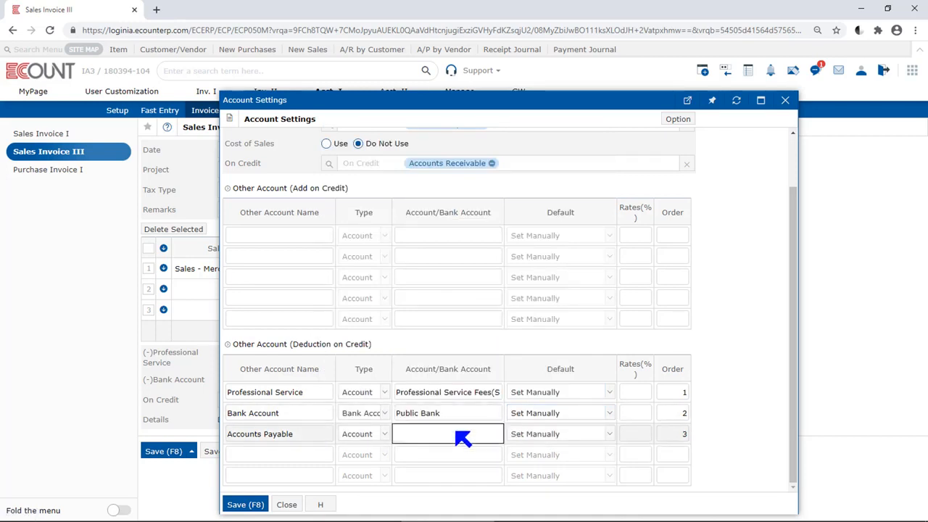
{"action": "type", "text": "2510"}
{"action": "key", "text": "Return"}
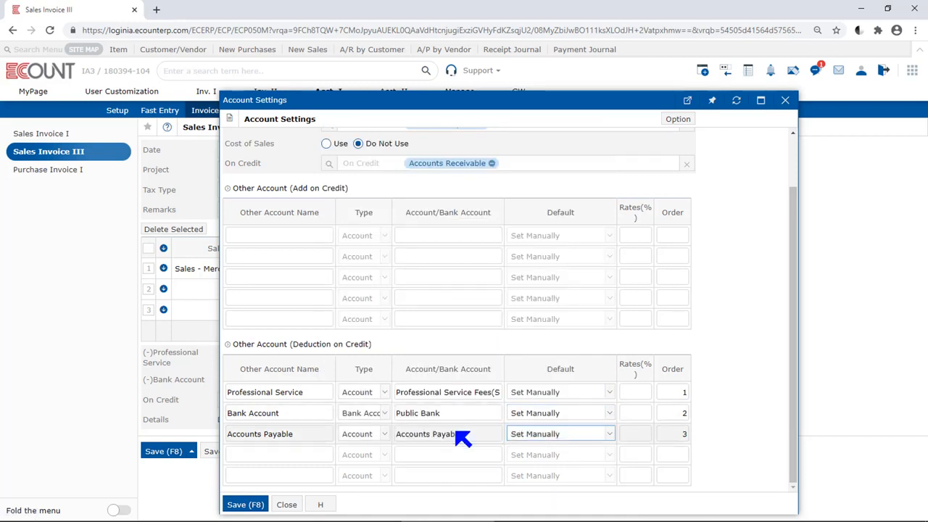
{"action": "scroll", "coordinate": [348, 435], "scroll_direction": "up", "scroll_amount": 3}
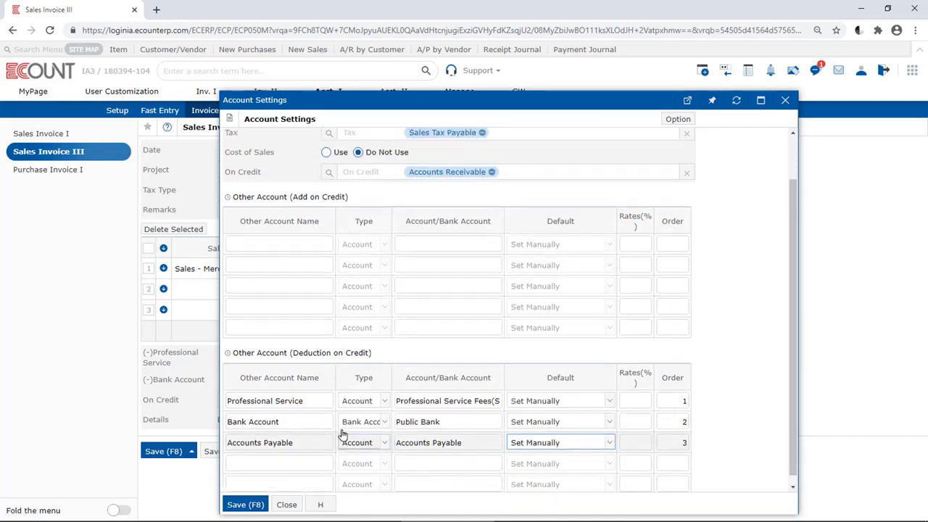
{"action": "left_click", "coordinate": [250, 504]}
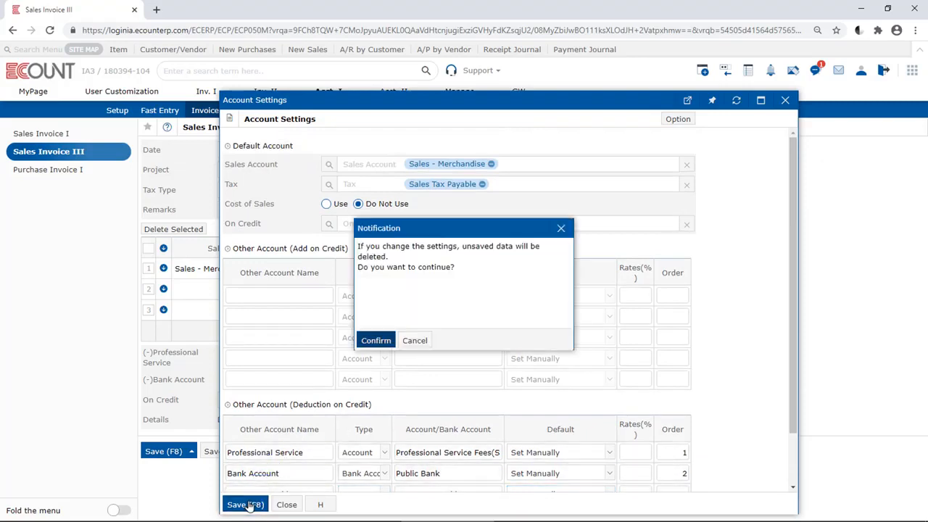
{"action": "left_click", "coordinate": [416, 341]}
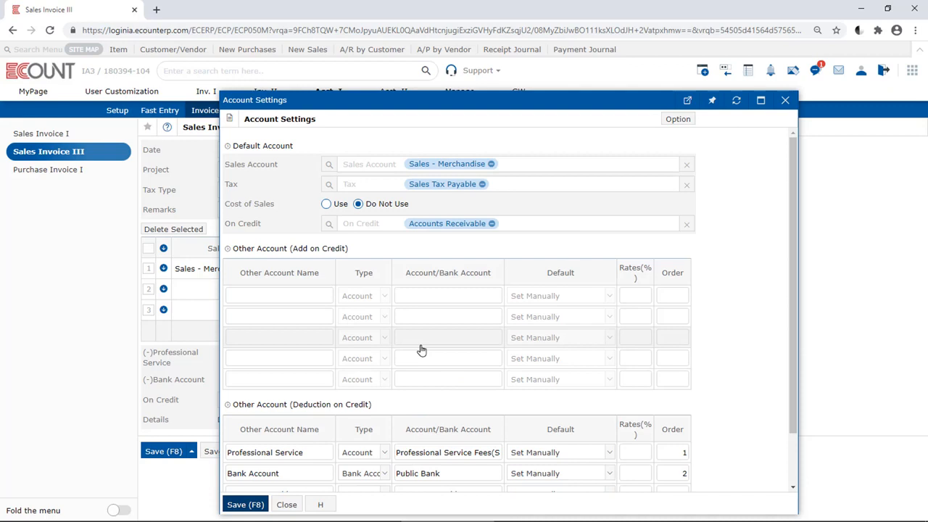
Save the account settings and confirm the change
{"action": "scroll", "coordinate": [714, 396], "scroll_direction": "down", "scroll_amount": 1}
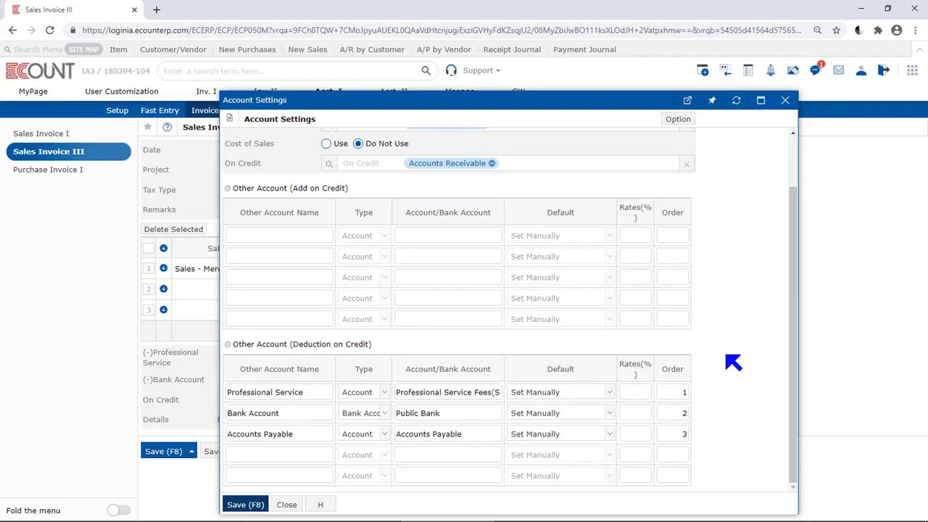
{"action": "left_click", "coordinate": [241, 505]}
{"action": "left_click", "coordinate": [378, 343]}
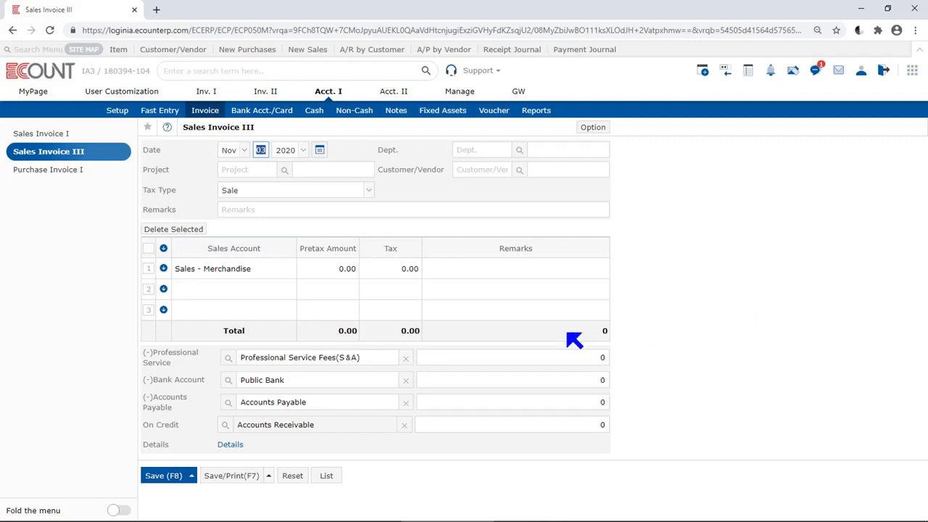
Set the invoice date to November 1, 2020
{"action": "left_click", "coordinate": [319, 150]}
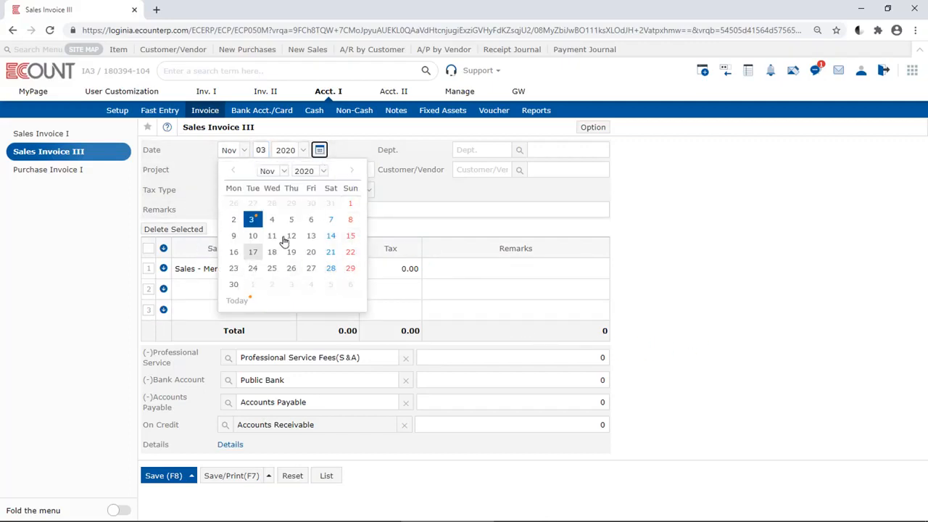
{"action": "left_click", "coordinate": [352, 204]}
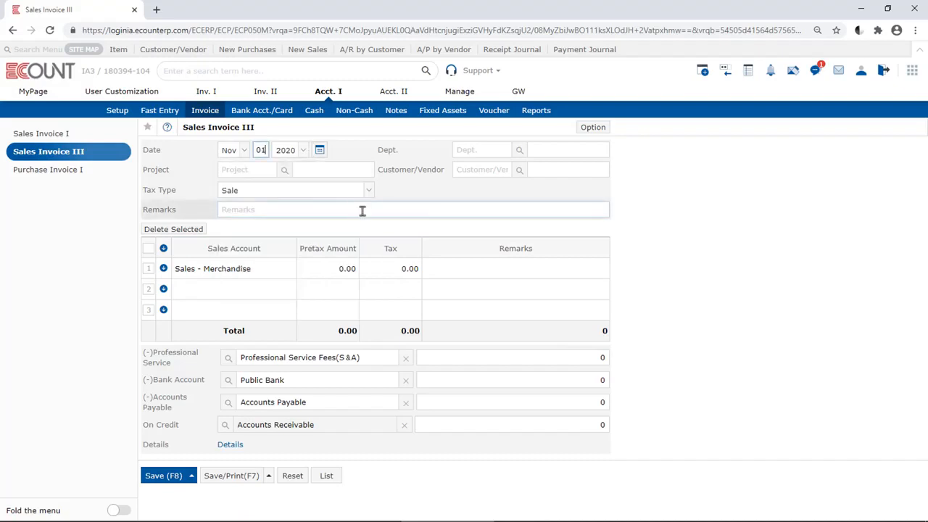
{"action": "left_click", "coordinate": [477, 152]}
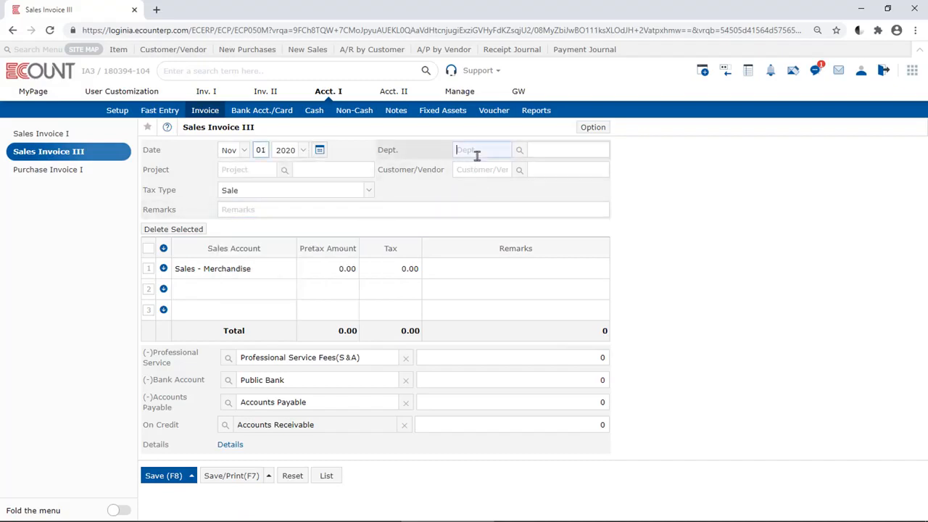
{"action": "left_click", "coordinate": [273, 170]}
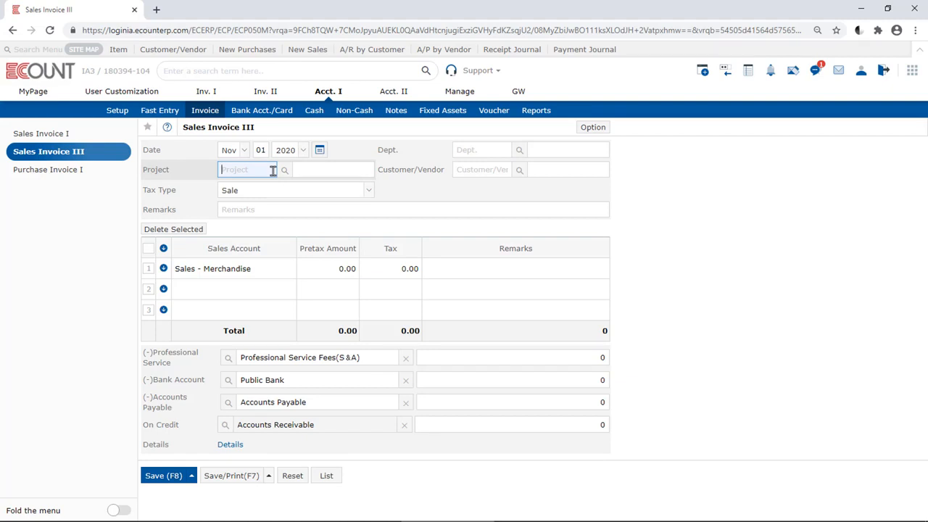
Select Day Cafe as the invoice's customer
{"action": "left_click", "coordinate": [472, 172]}
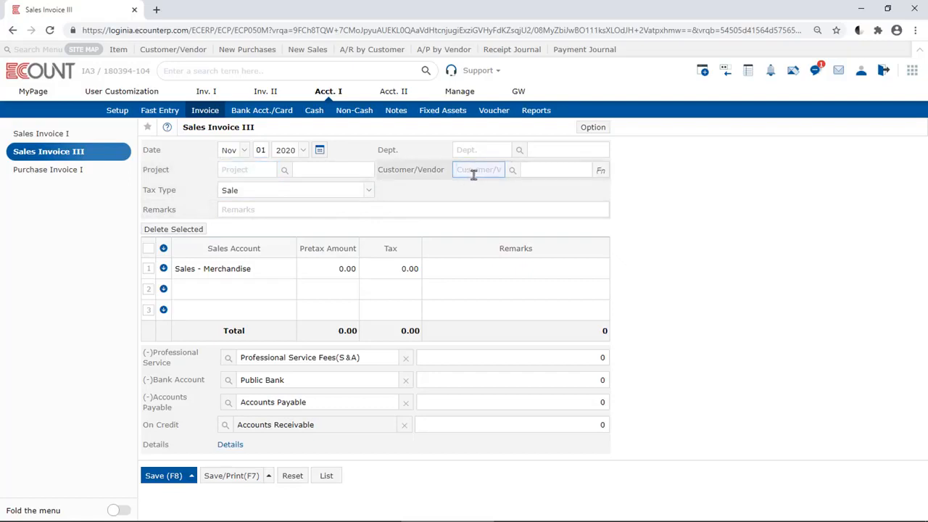
{"action": "type", "text": "Day"}
{"action": "key", "text": "Return"}
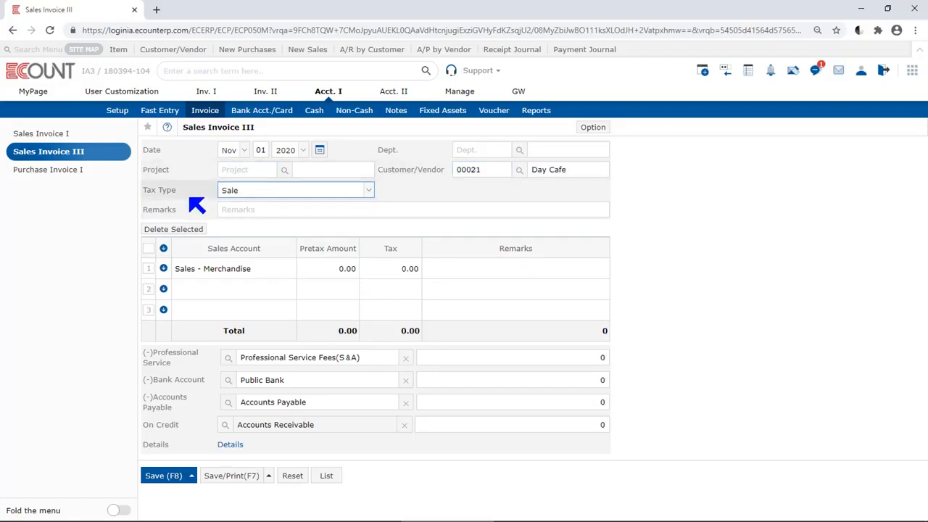
{"action": "left_click", "coordinate": [295, 197]}
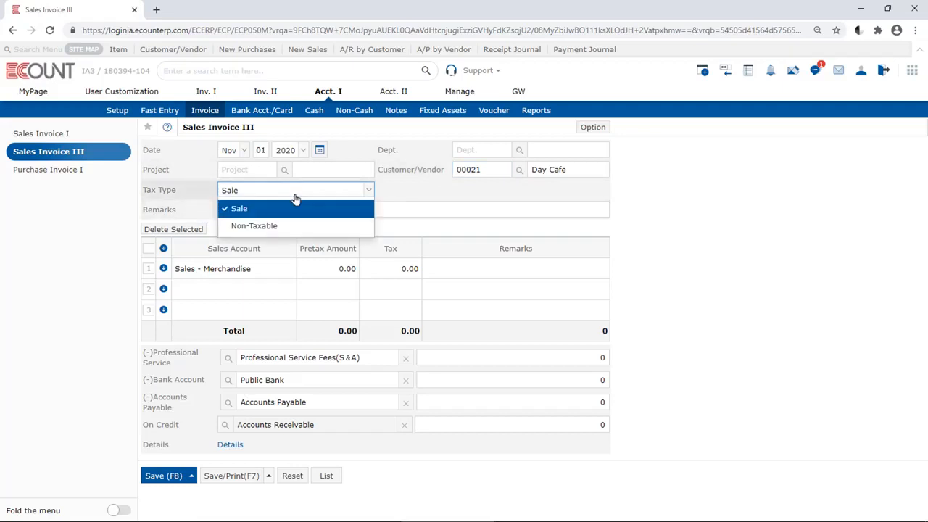
{"action": "left_click", "coordinate": [350, 213]}
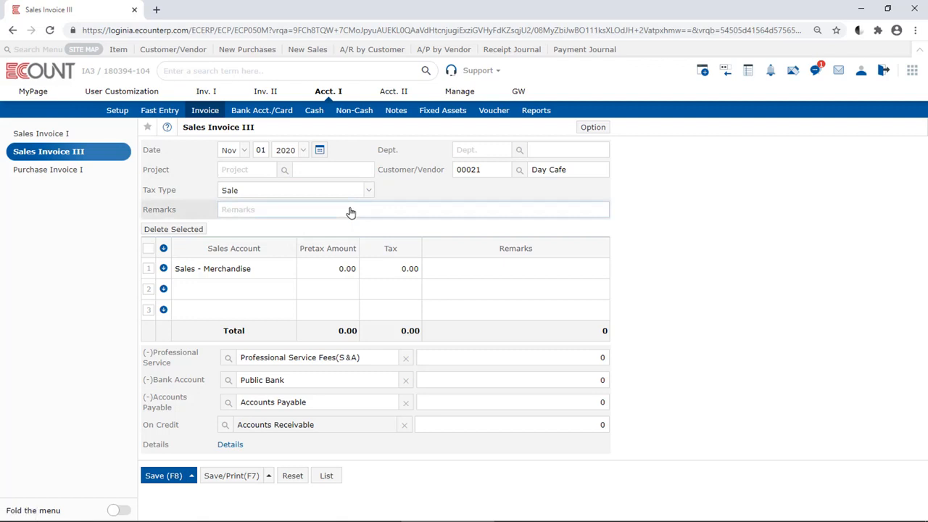
{"action": "left_click", "coordinate": [350, 211]}
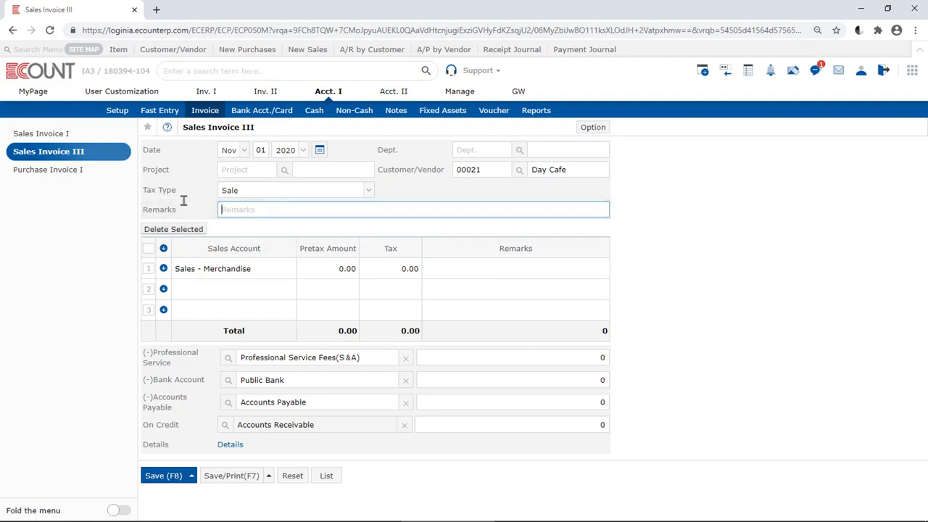
{"action": "left_click", "coordinate": [295, 233]}
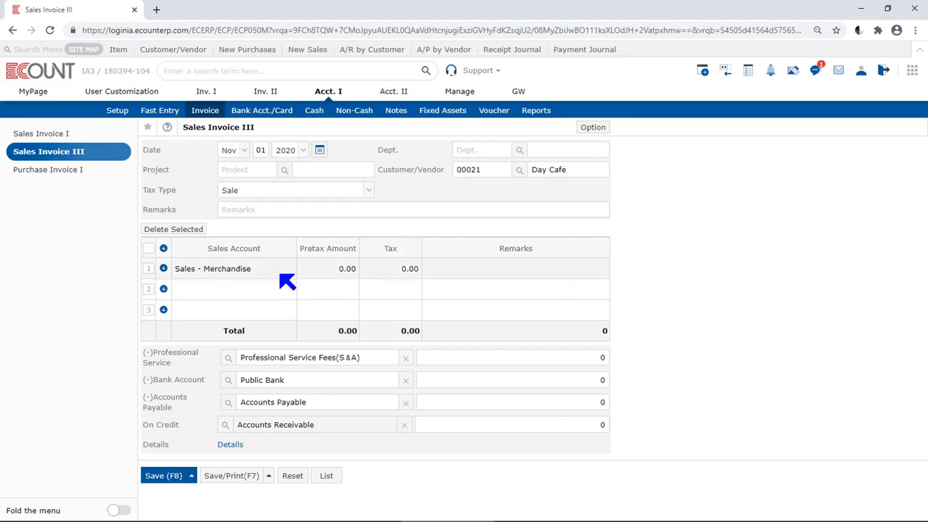
Add sales account 4049, Sales - Finished goods, on the invoice's second line
{"action": "left_click", "coordinate": [246, 295]}
{"action": "type", "text": "4003"}
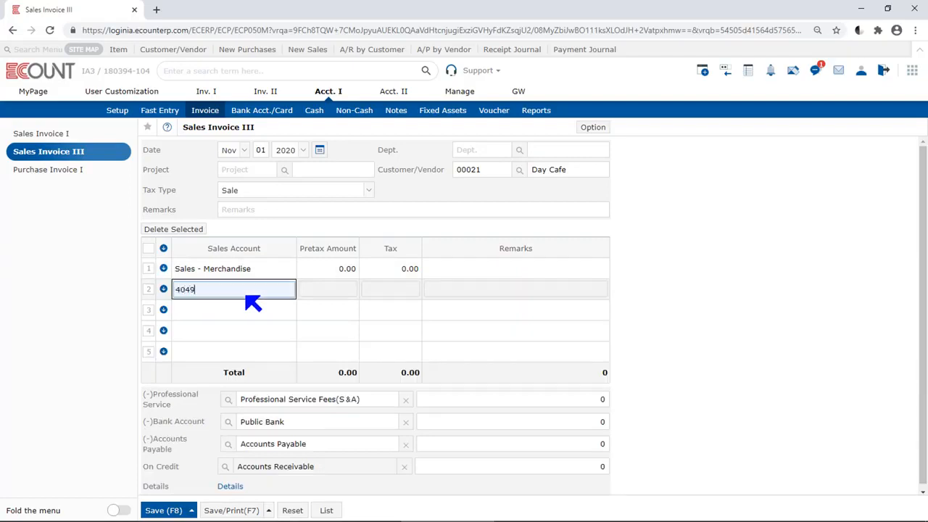
{"action": "key", "text": "Return"}
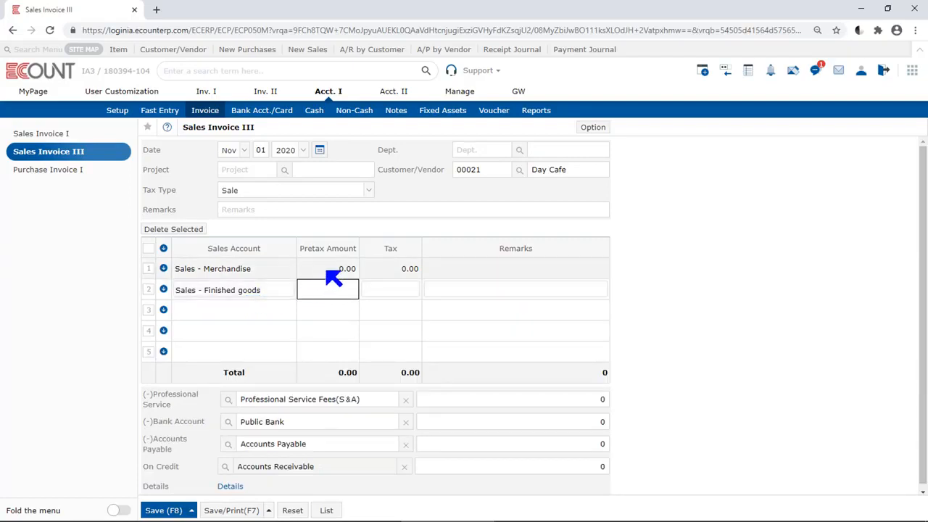
Enter pretax amounts of 3,000 for Sales - Merchandise and 2,000 for Sales - Finished goods
{"action": "left_click", "coordinate": [332, 274]}
{"action": "type", "text": "3,000"}
{"action": "key", "text": "Return"}
{"action": "left_click", "coordinate": [331, 294]}
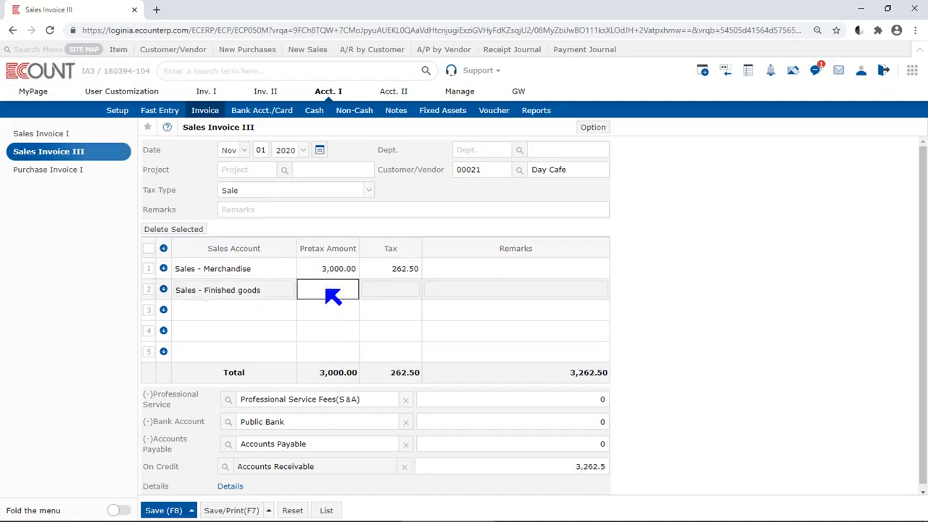
{"action": "type", "text": "2000"}
{"action": "key", "text": "Return"}
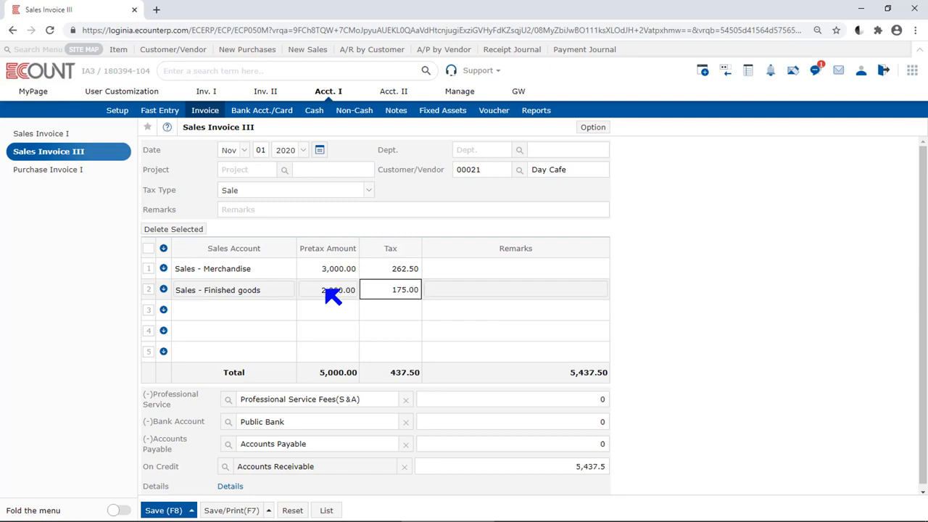
Enter 437.5 as the Professional Service Fees deduction
{"action": "scroll", "coordinate": [667, 355], "scroll_direction": "down", "scroll_amount": 1}
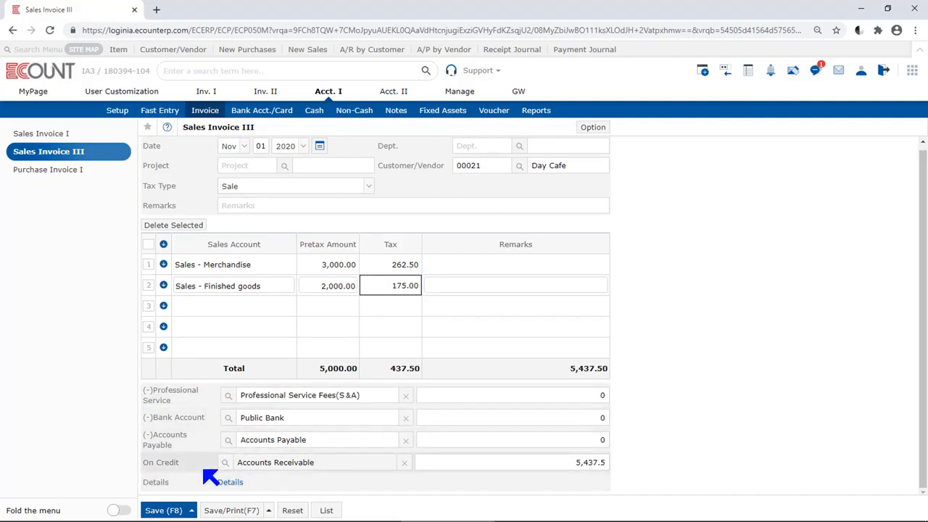
{"action": "left_click", "coordinate": [555, 391]}
{"action": "type", "text": "437.5"}
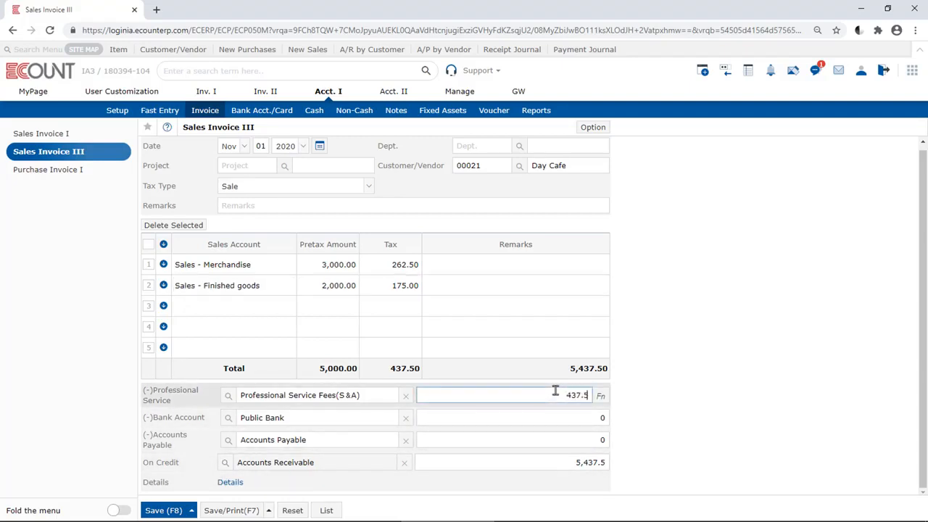
{"action": "key", "text": "Tab"}
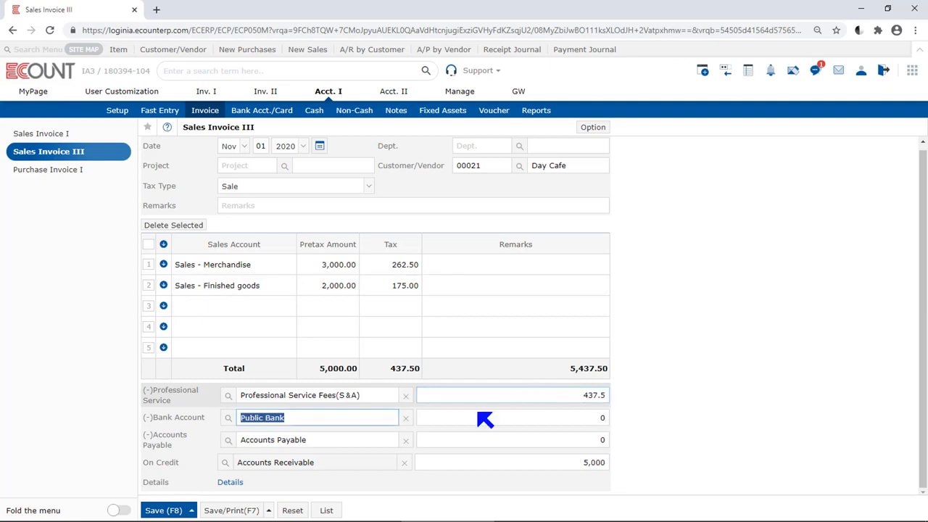
Enter 2,000 as the Public Bank deduction
{"action": "left_click", "coordinate": [357, 395]}
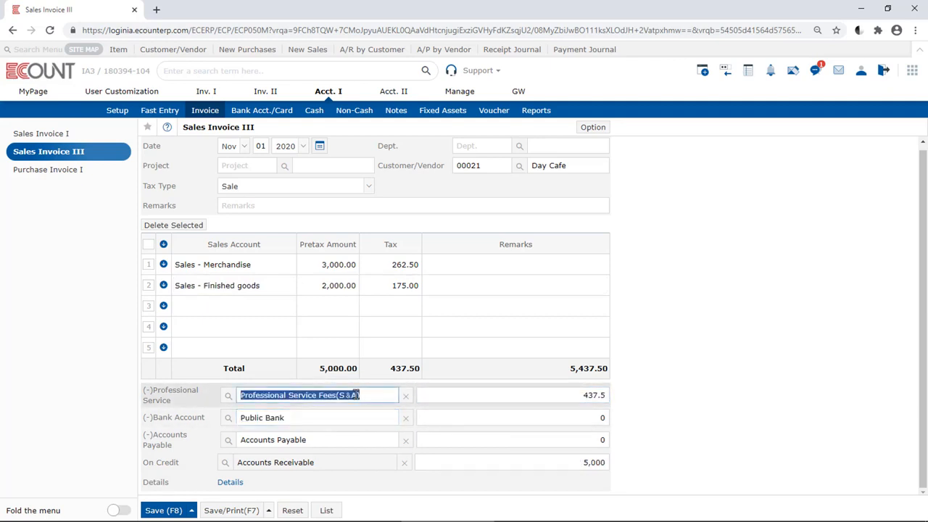
{"action": "left_click", "coordinate": [571, 419]}
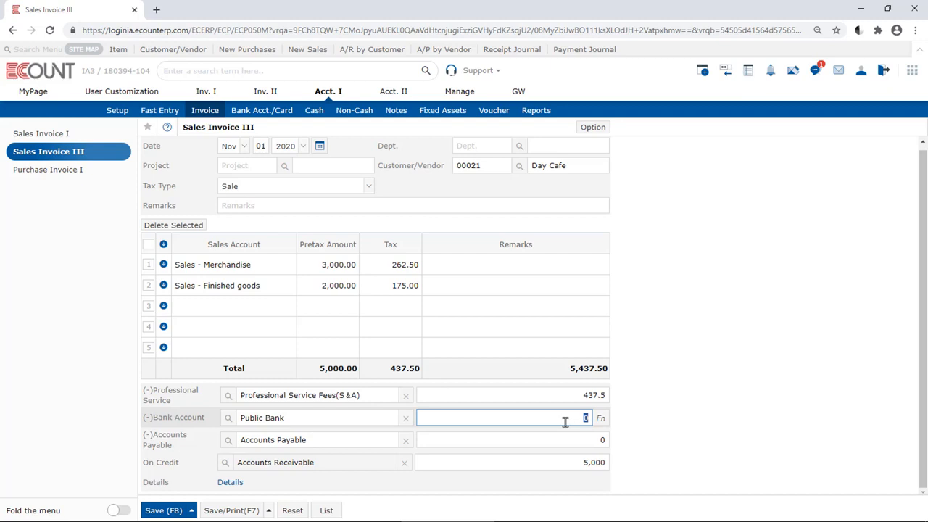
{"action": "type", "text": "2000"}
{"action": "key", "text": "Tab"}
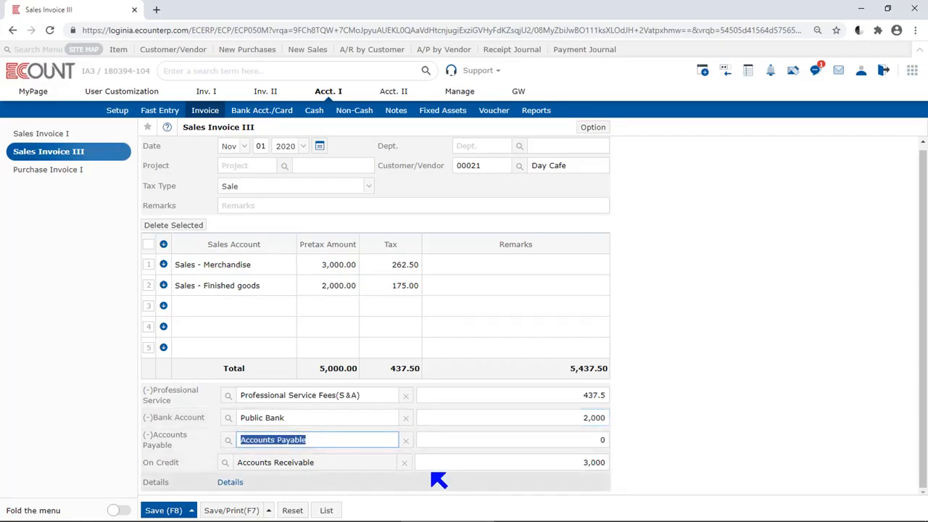
Enter 2,000 as the Accounts Payable deduction
{"action": "left_click", "coordinate": [546, 467]}
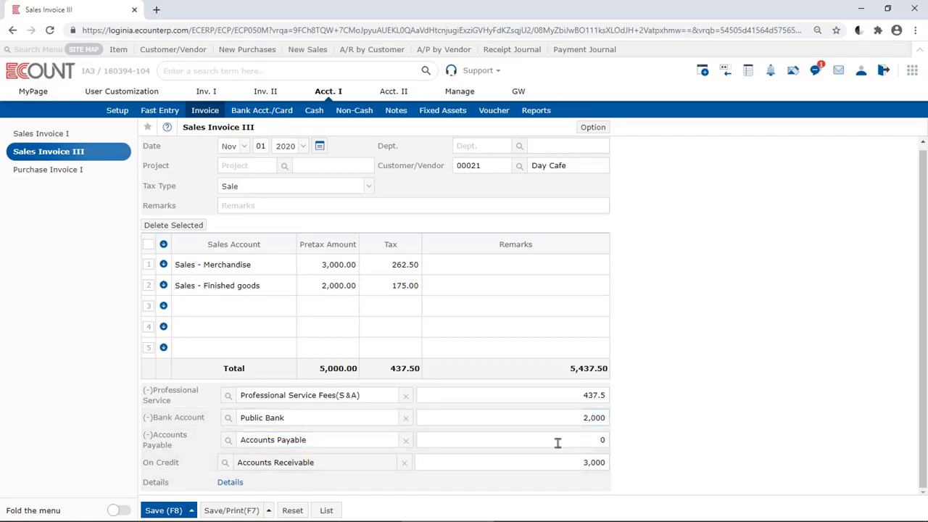
{"action": "double_click", "coordinate": [589, 464]}
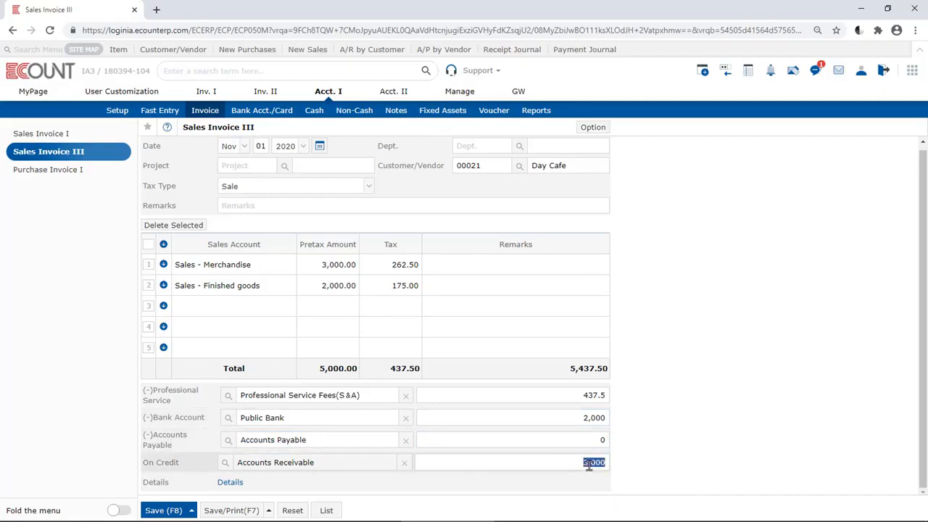
{"action": "left_click", "coordinate": [532, 438]}
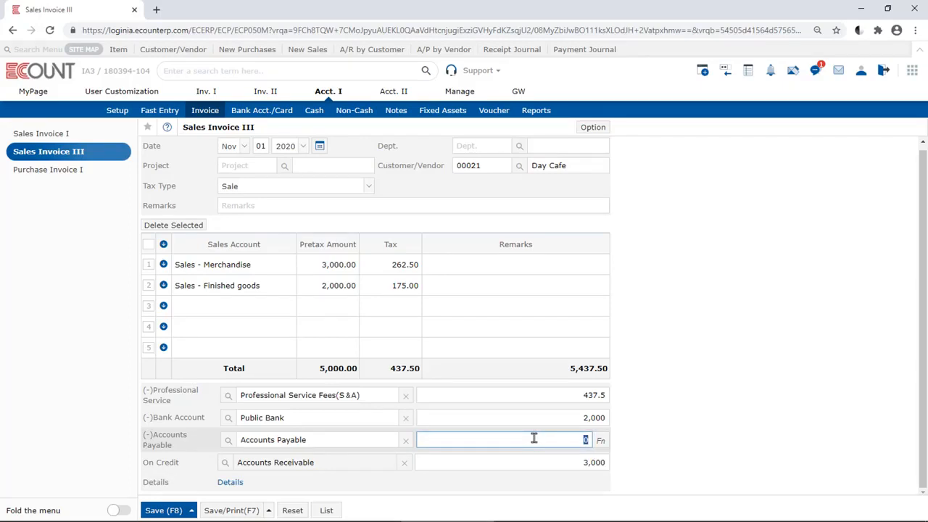
{"action": "type", "text": "2000"}
{"action": "left_click", "coordinate": [683, 438]}
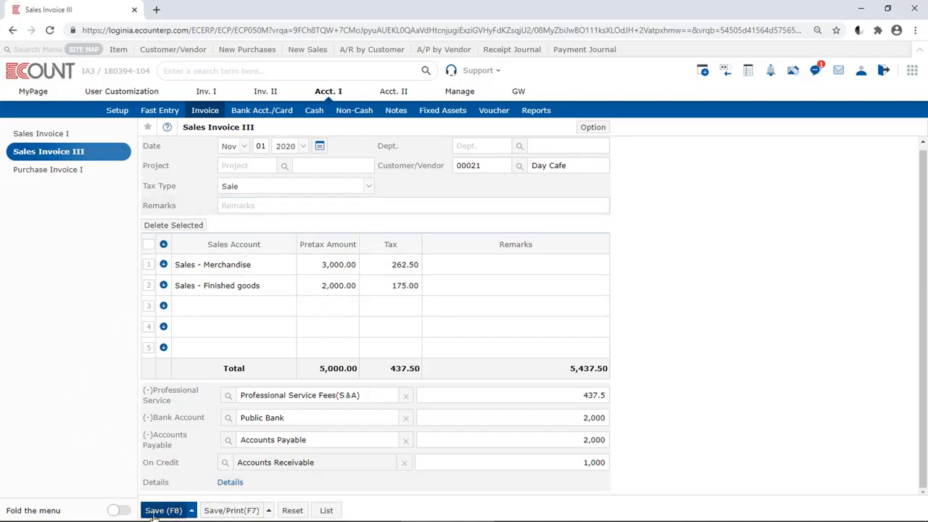
Save the invoice with print, then enlarge the voucher window and review both voucher pages
{"action": "mouse_move", "coordinate": [216, 512]}
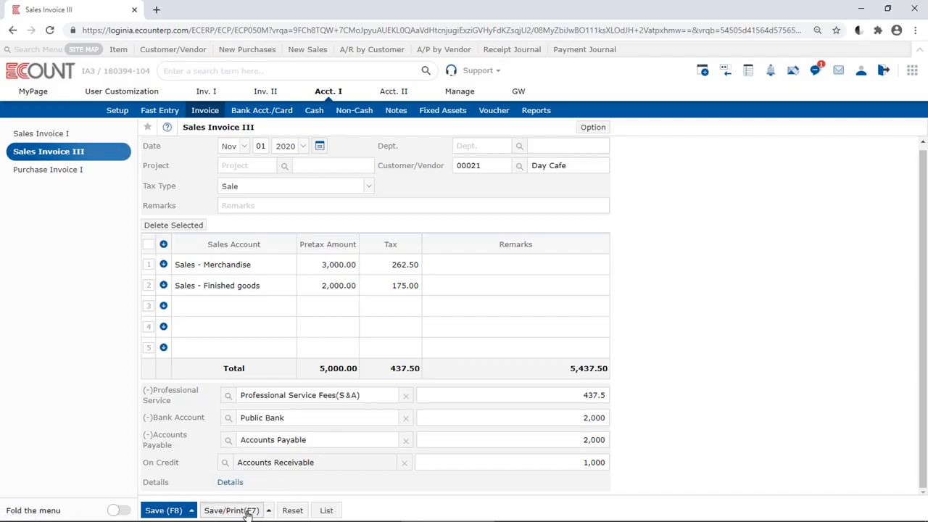
{"action": "left_click", "coordinate": [247, 511]}
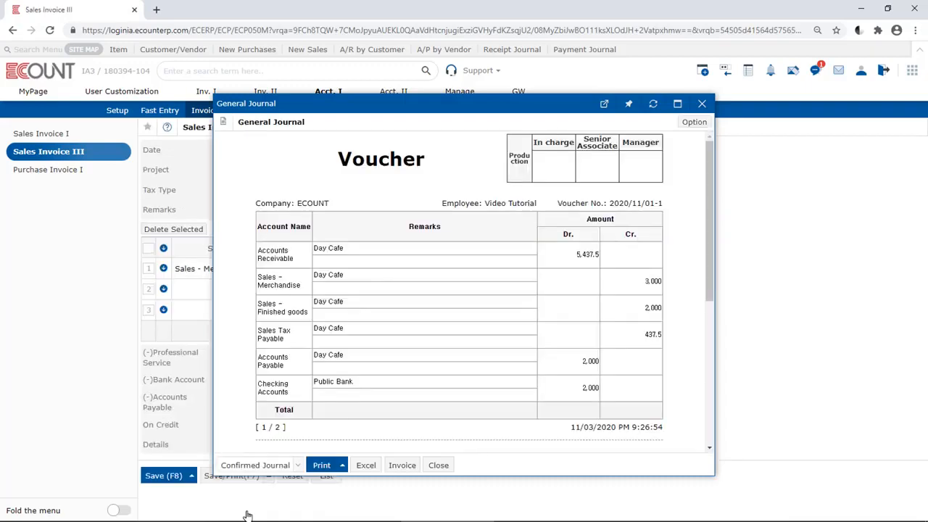
{"action": "left_click_drag", "start_coordinate": [714, 475], "coordinate": [827, 501]}
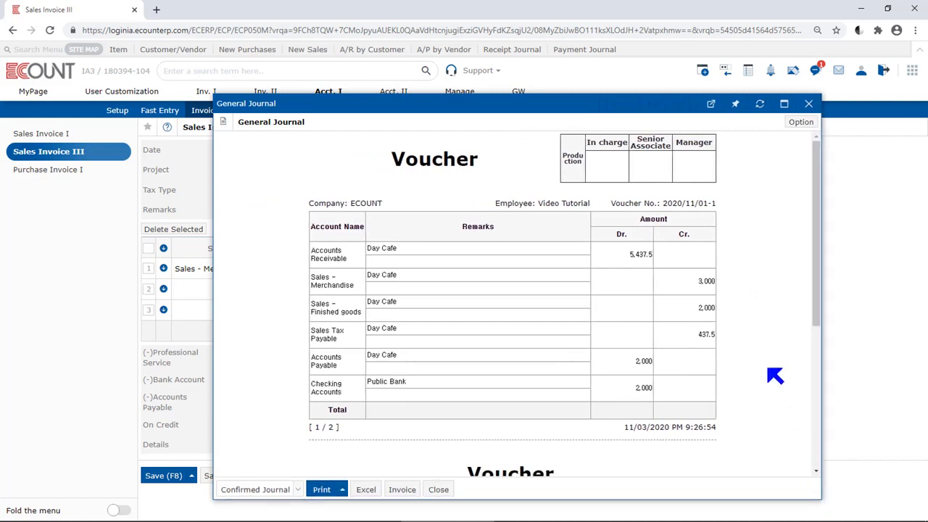
{"action": "scroll", "coordinate": [774, 375], "scroll_direction": "down", "scroll_amount": 4}
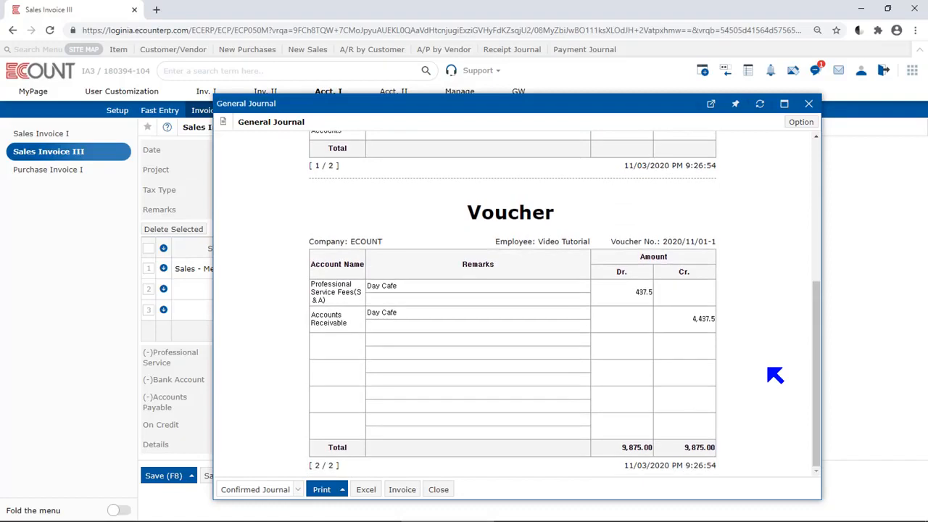